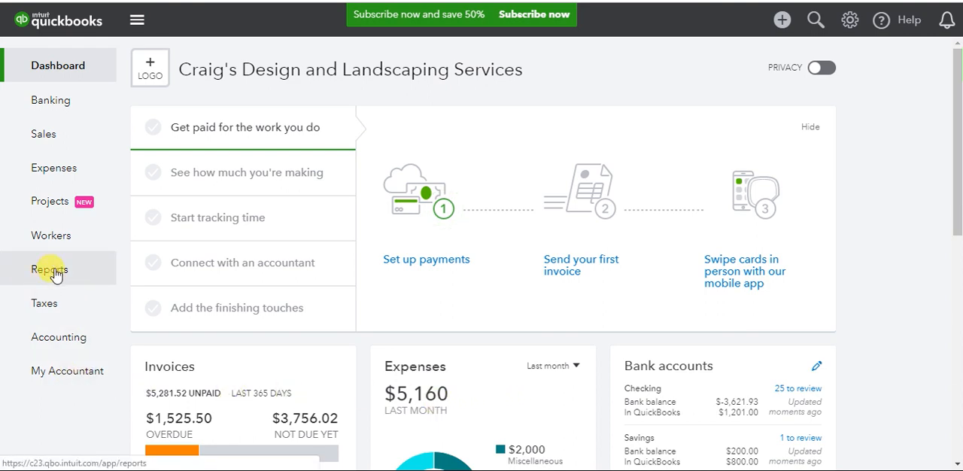
- Open the Reports page and look through the categories of standard reports
click(50, 269)
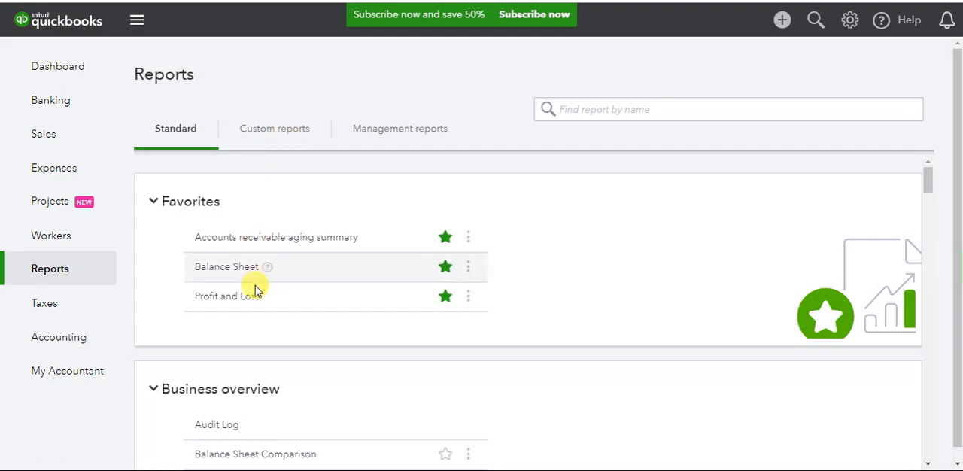
scroll(253, 301, down, 4)
scroll(255, 304, down, 10)
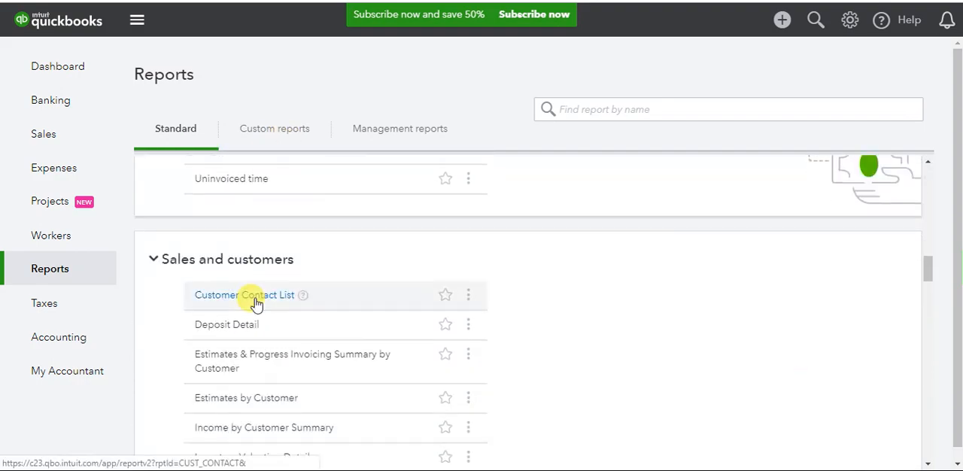
scroll(255, 301, down, 4)
scroll(259, 298, down, 4)
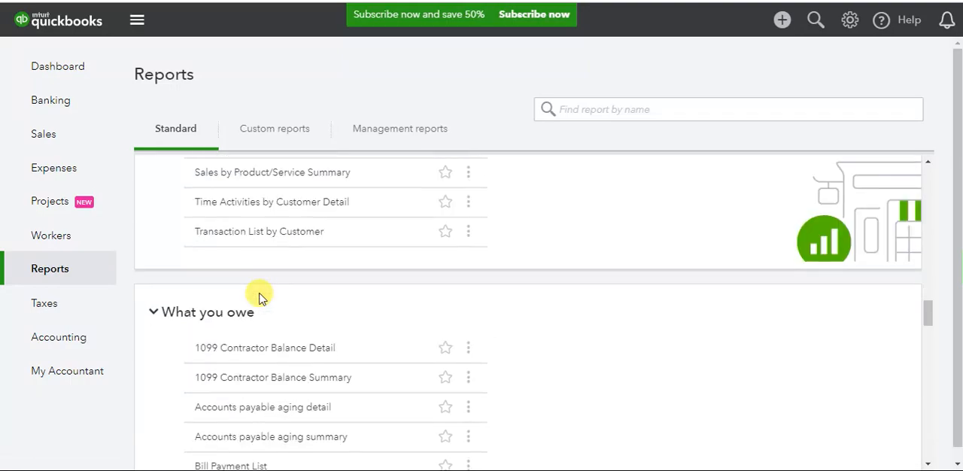
scroll(266, 295, up, 20)
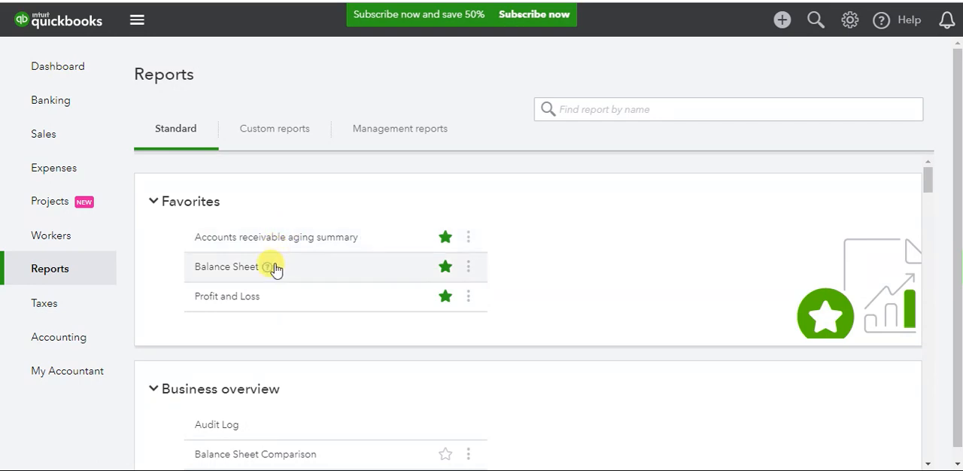
- Search the reports by name for "account" and clear the search text
click(625, 112)
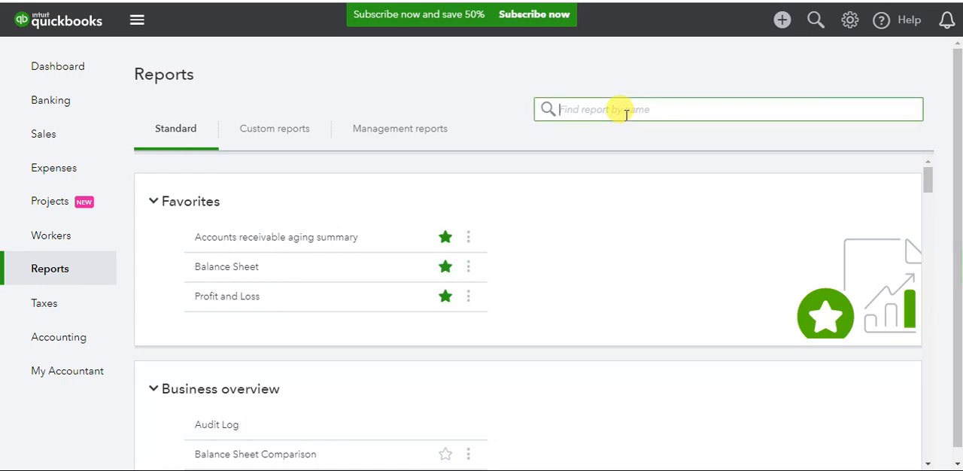
text(account)
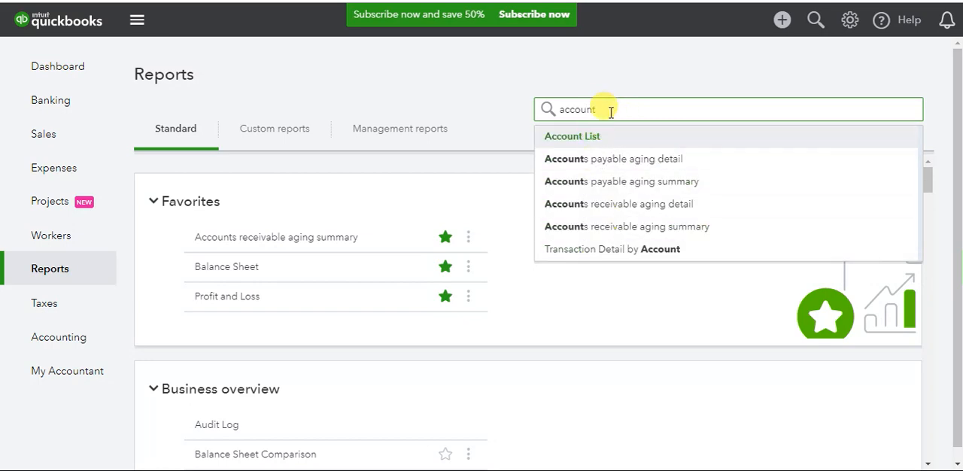
drag(591, 109, 497, 123)
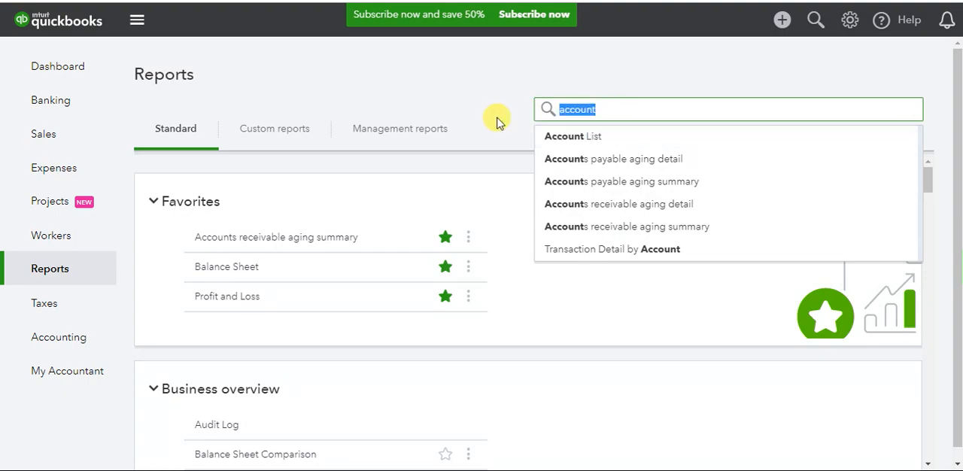
key(BackSpace)
- Open the Profit and Loss report from the favorites and review its figures and date range
scroll(365, 258, down, 2)
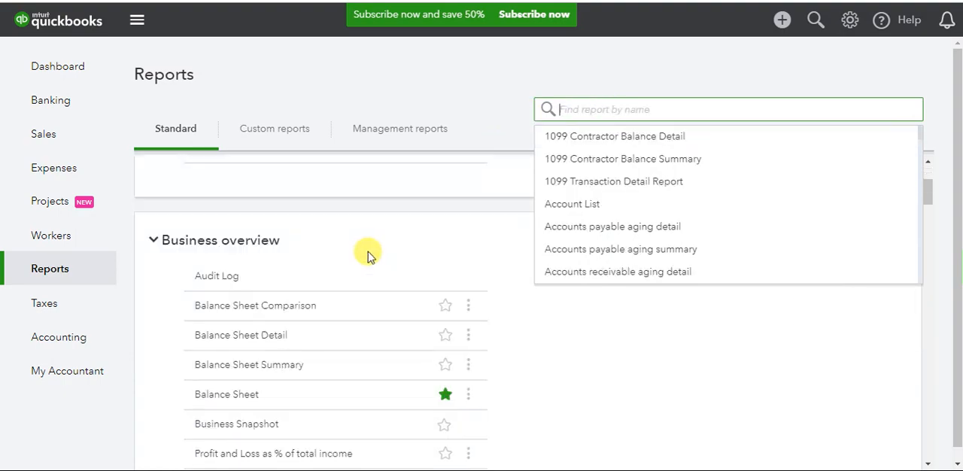
scroll(366, 255, down, 5)
scroll(376, 243, up, 7)
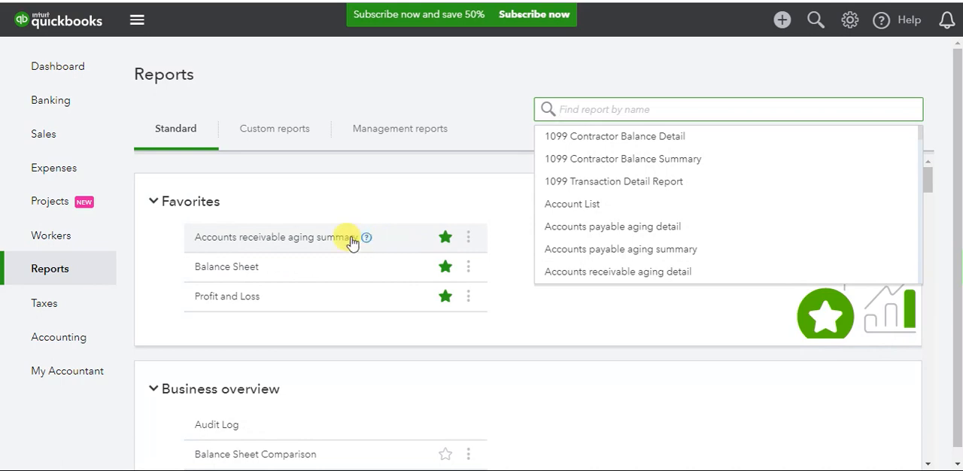
click(219, 298)
scroll(219, 300, down, 3)
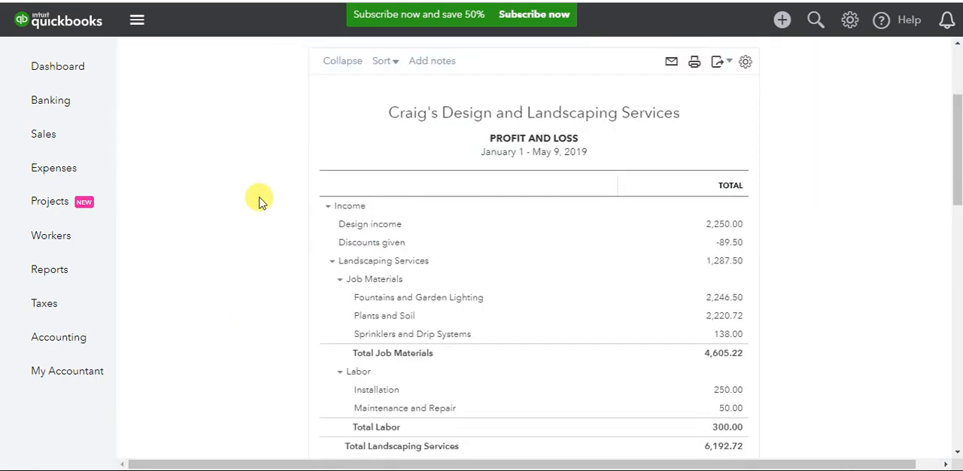
scroll(258, 192, up, 3)
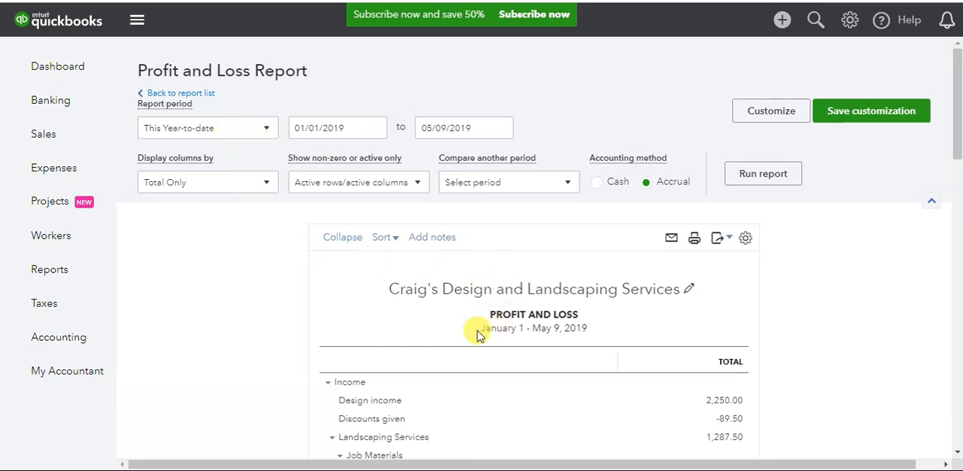
drag(479, 331, 604, 329)
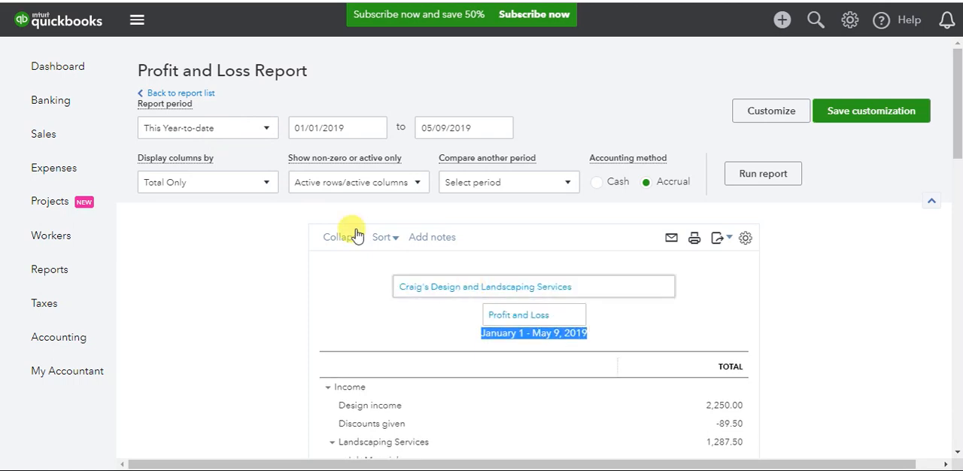
- Look through the available report periods and set the Profit and Loss report period to Yesterday
click(267, 128)
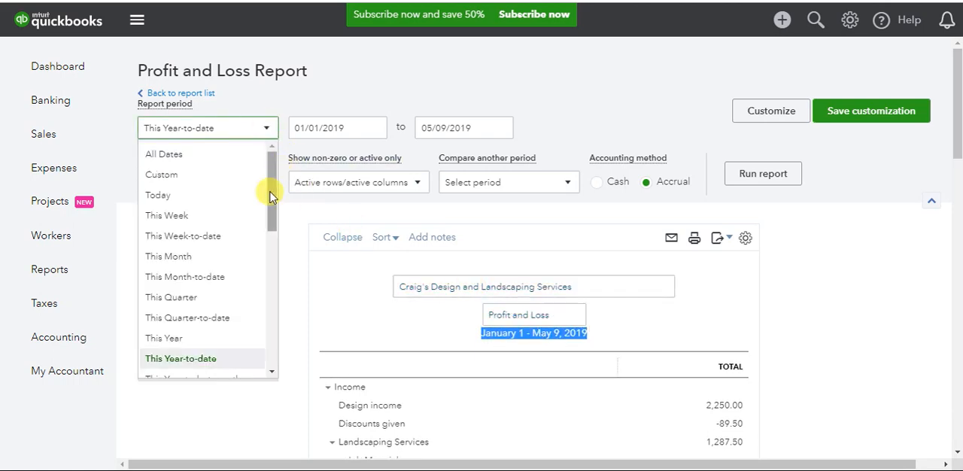
drag(272, 193, 284, 280)
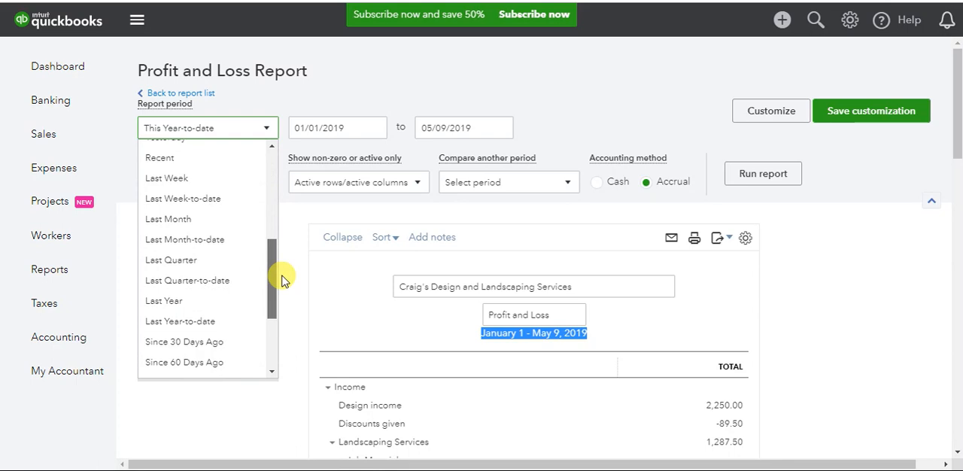
mouse_move(284, 280)
mouse_down()
mouse_move(282, 314)
mouse_move(274, 277)
mouse_up()
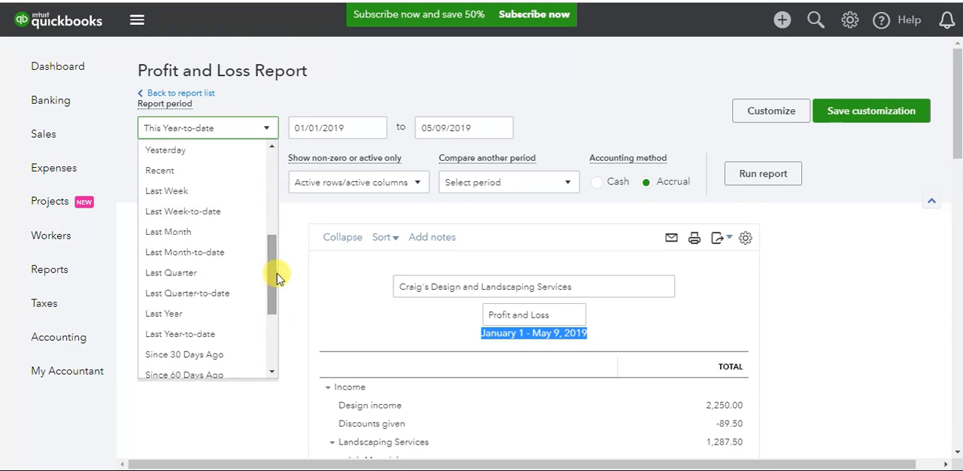
click(378, 108)
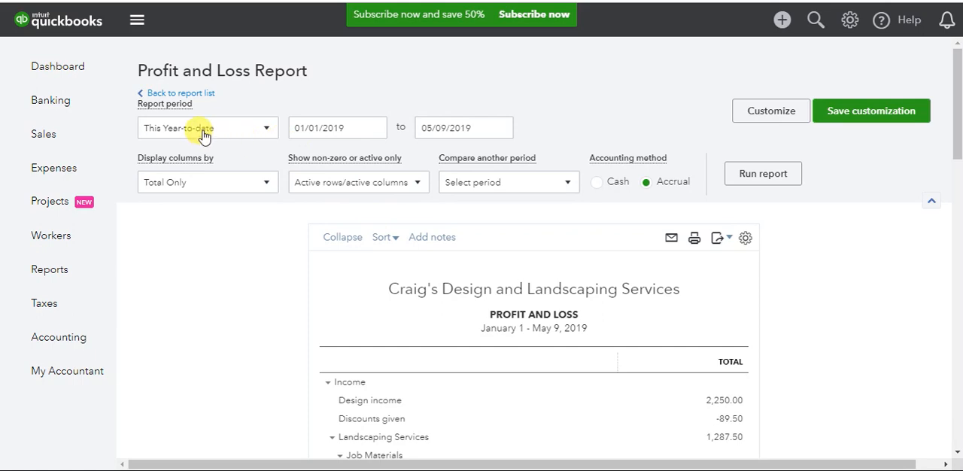
click(267, 134)
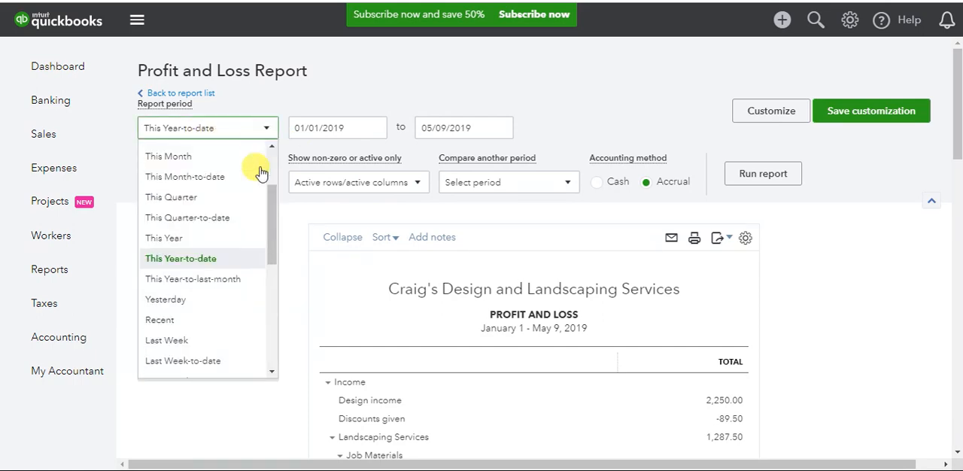
click(165, 300)
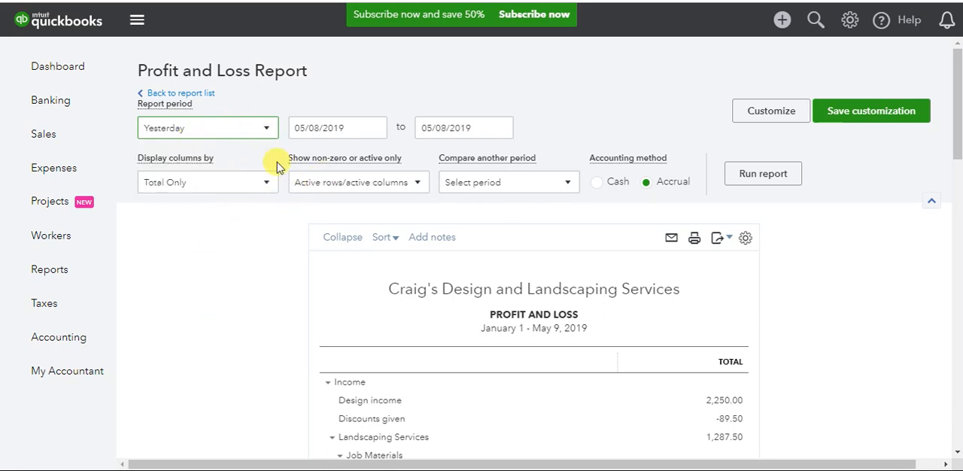
- Check the options for displaying columns and for showing active, all or non-zero rows and columns
click(267, 182)
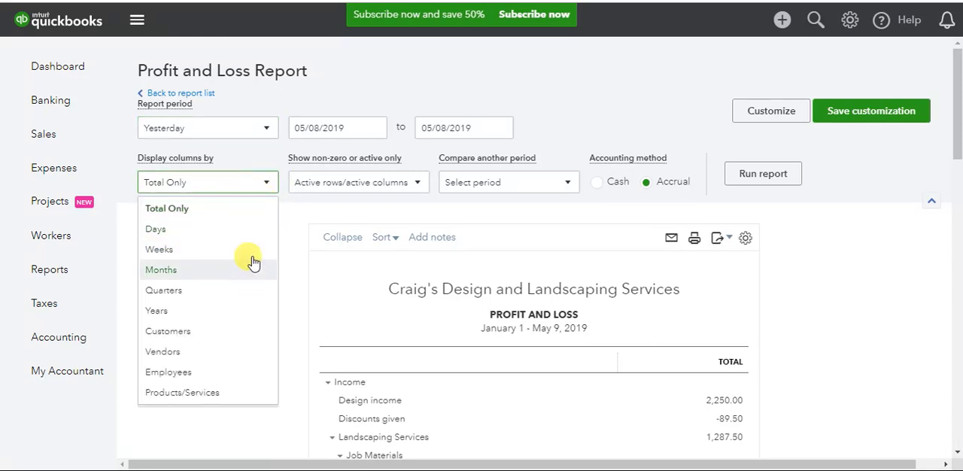
click(306, 246)
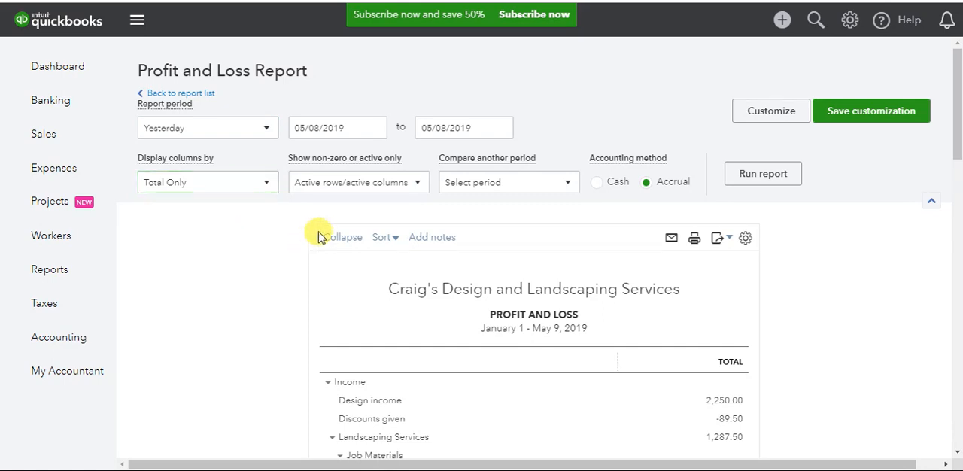
click(419, 184)
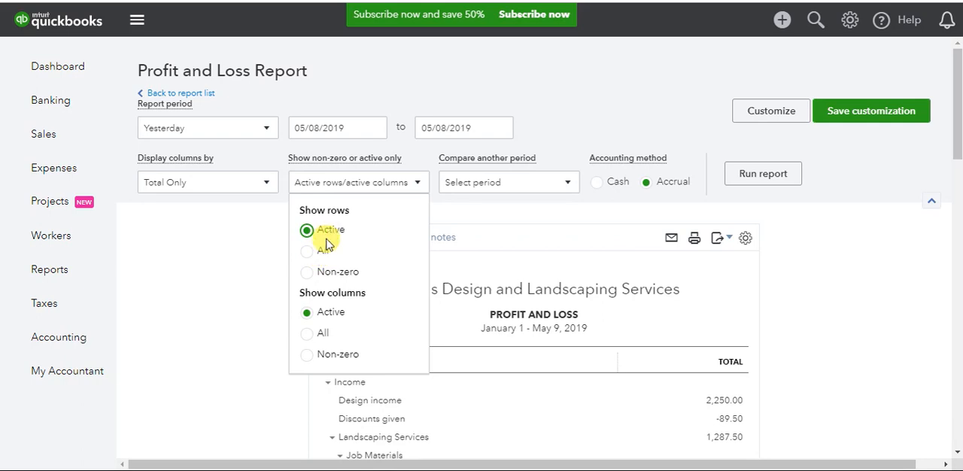
click(228, 311)
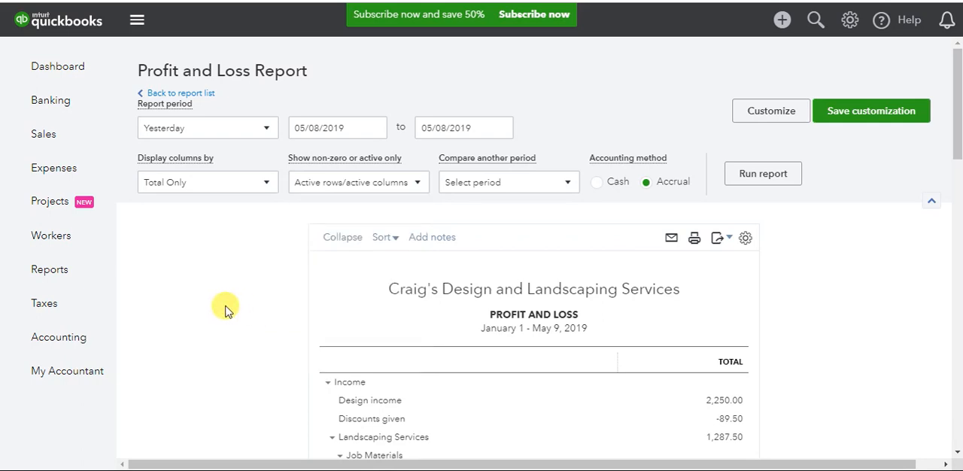
- Add a Year-to-date comparison, run the Profit and Loss report, and review the resulting columns
click(569, 185)
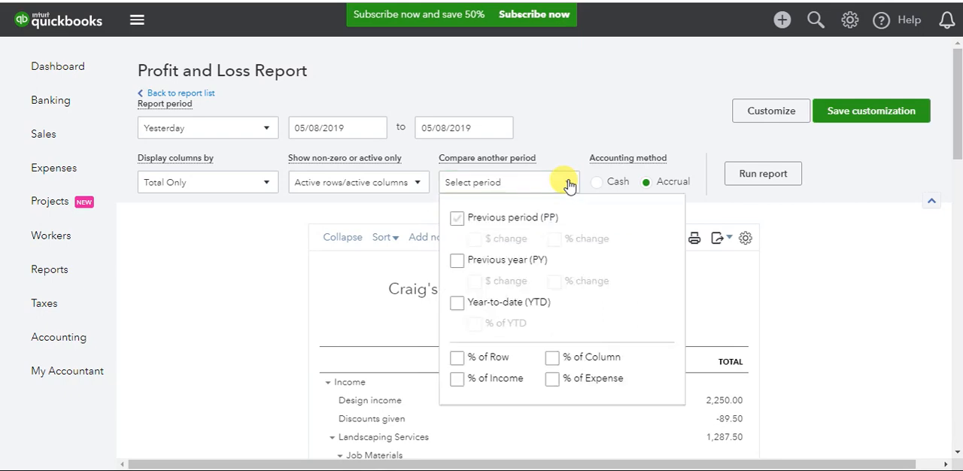
click(457, 303)
click(752, 319)
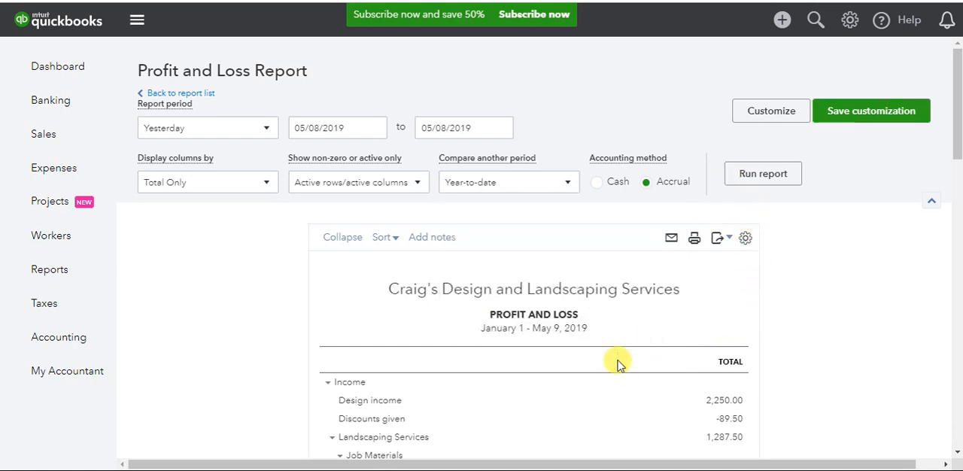
click(761, 175)
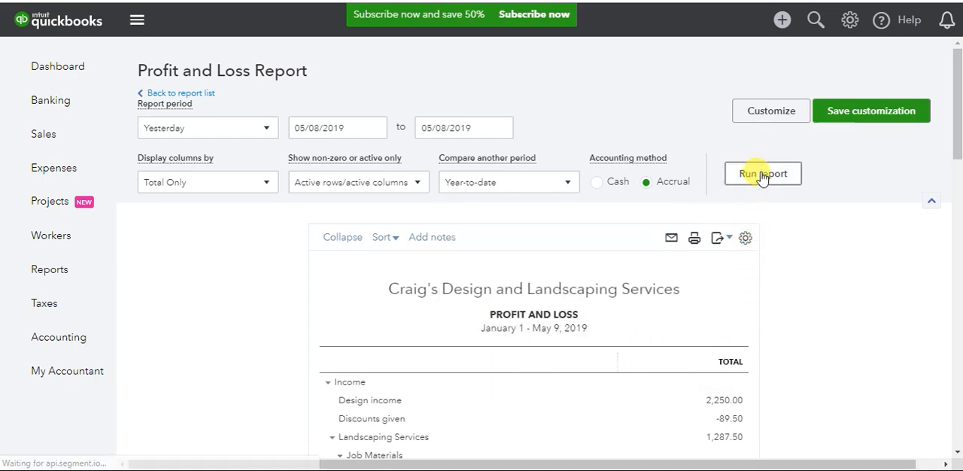
scroll(753, 197, down, 3)
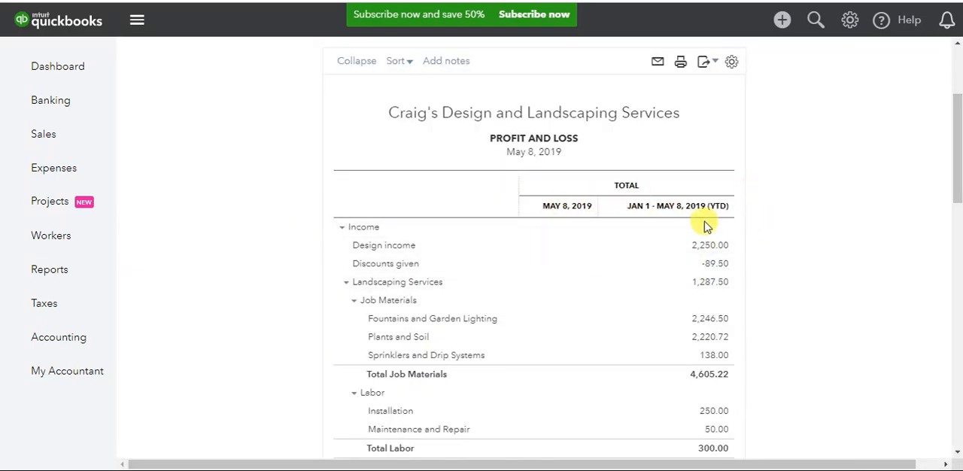
scroll(591, 393, down, 2)
scroll(591, 403, up, 2)
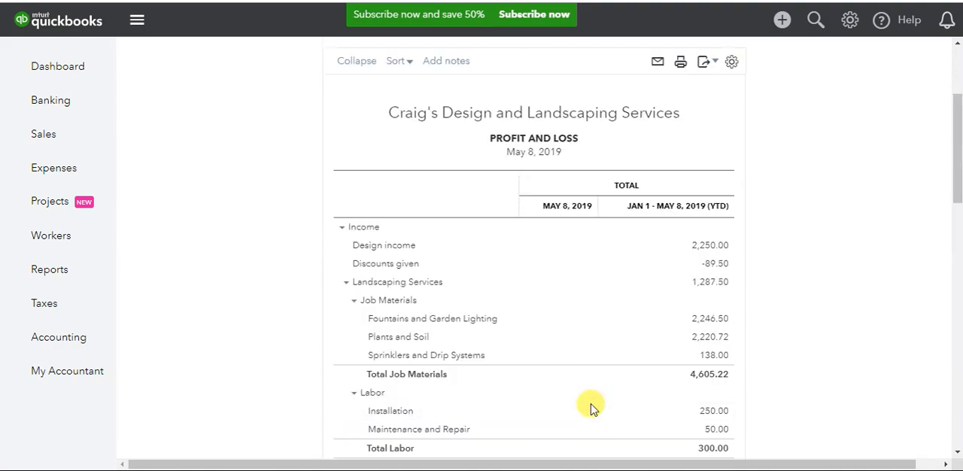
scroll(606, 387, down, 10)
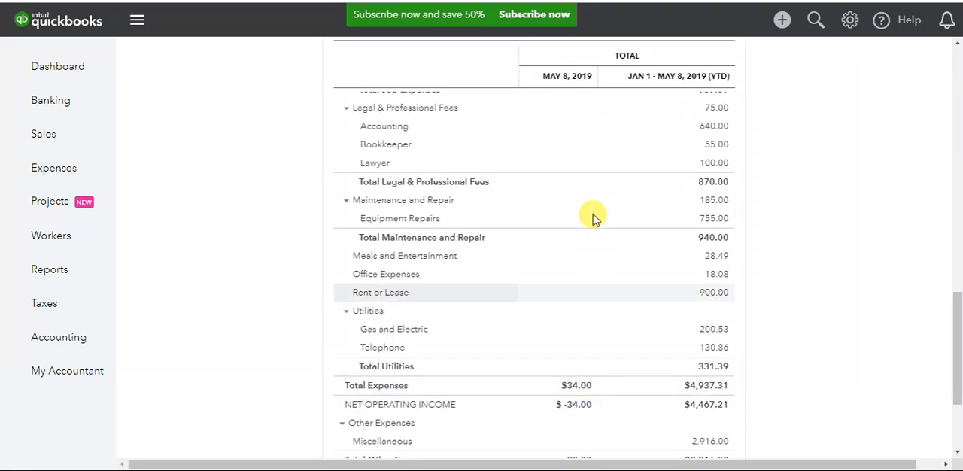
scroll(591, 218, up, 8)
scroll(592, 222, up, 5)
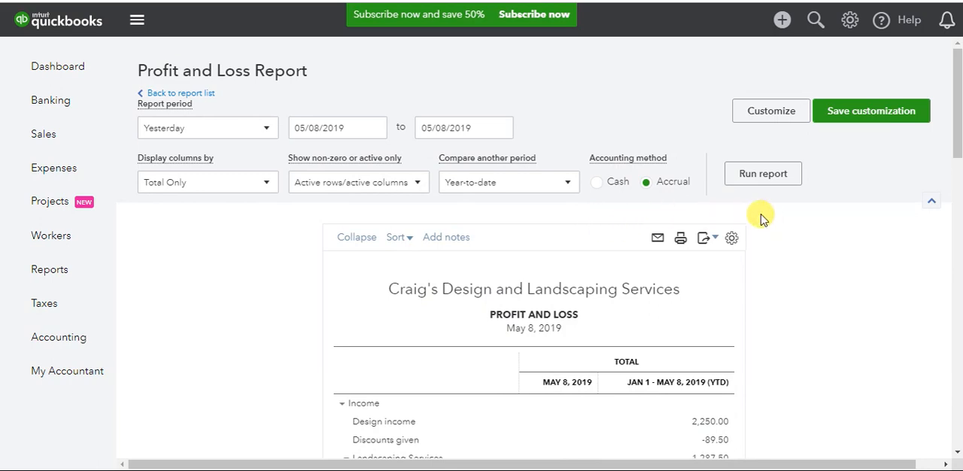
- Open the report customization settings and examine the header/footer and filter options
click(771, 115)
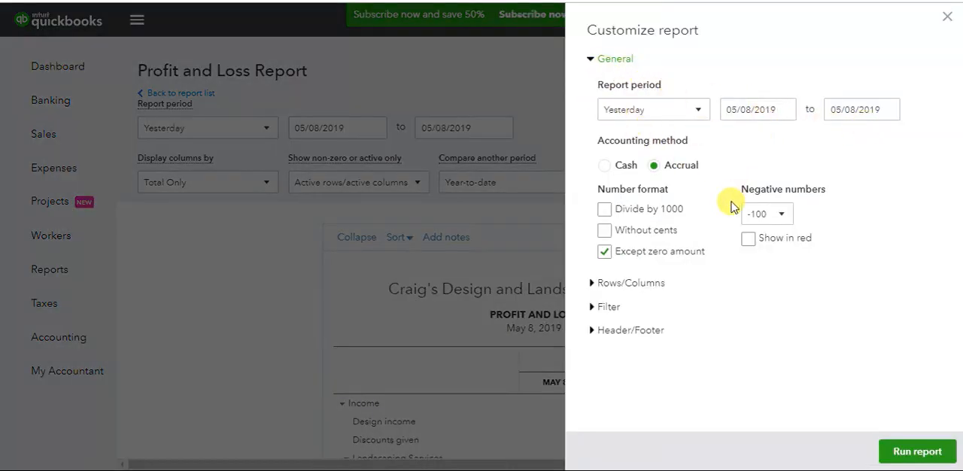
click(592, 331)
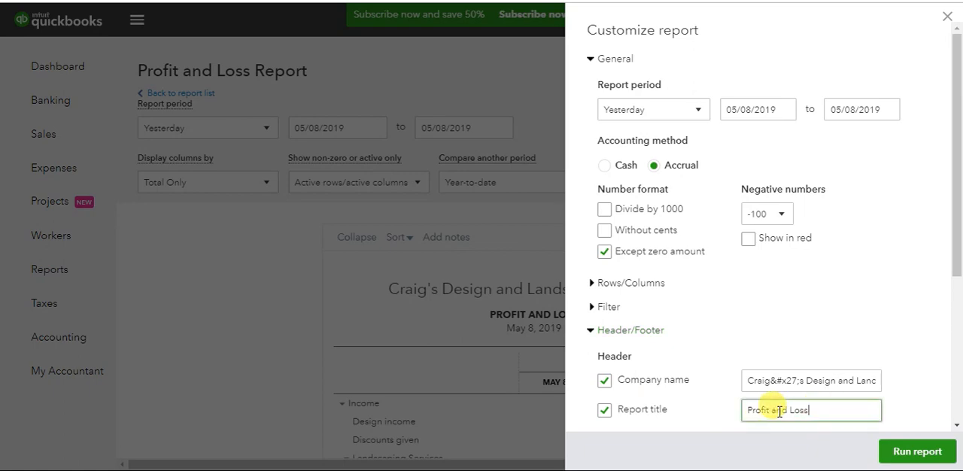
drag(748, 410, 808, 413)
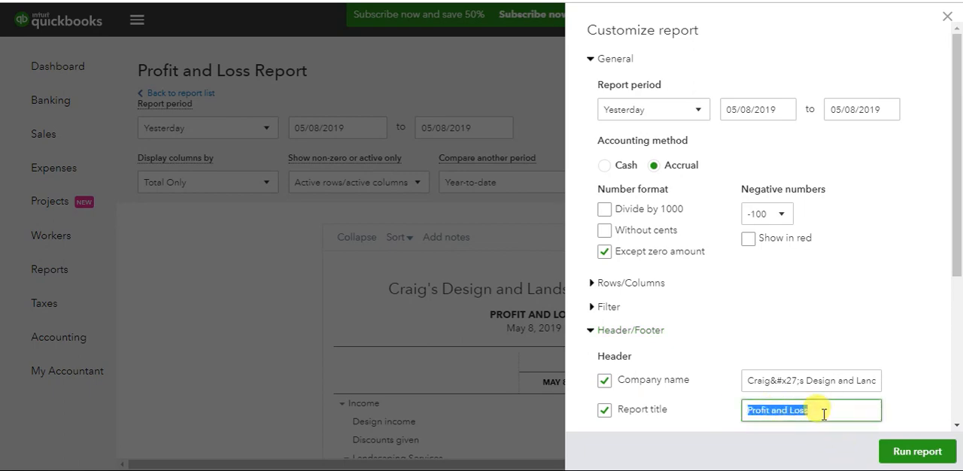
click(823, 410)
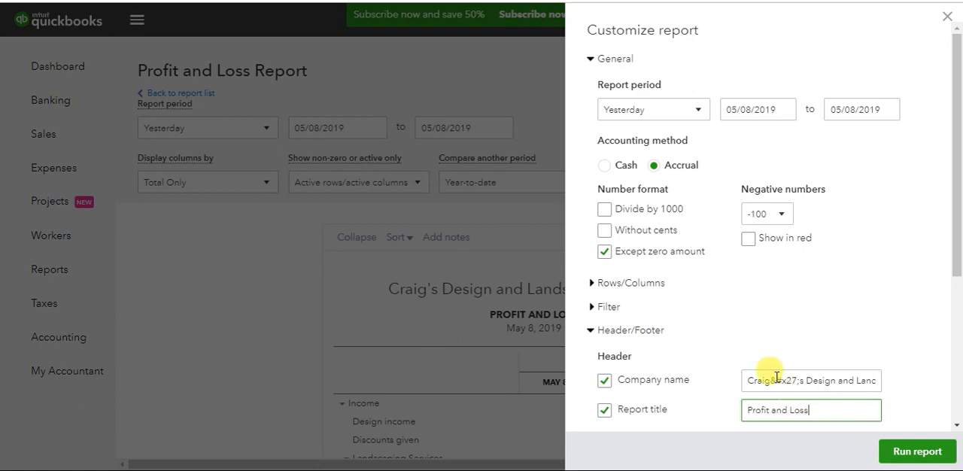
click(591, 308)
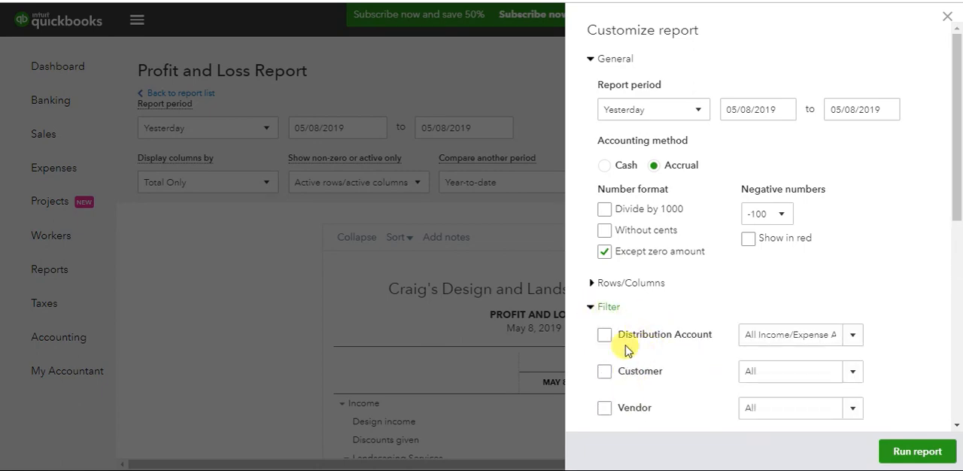
drag(957, 167, 944, 280)
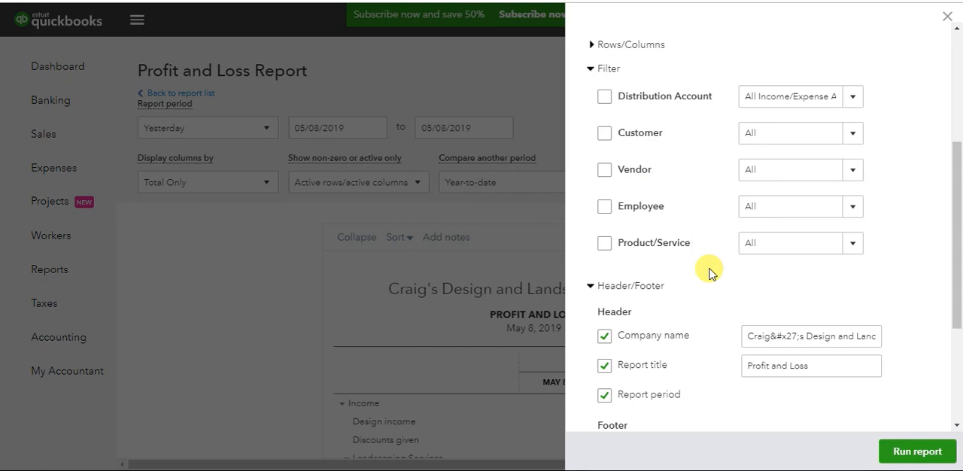
- Run the Profit and Loss report with the current customization settings and review the result
click(910, 454)
scroll(905, 415, down, 2)
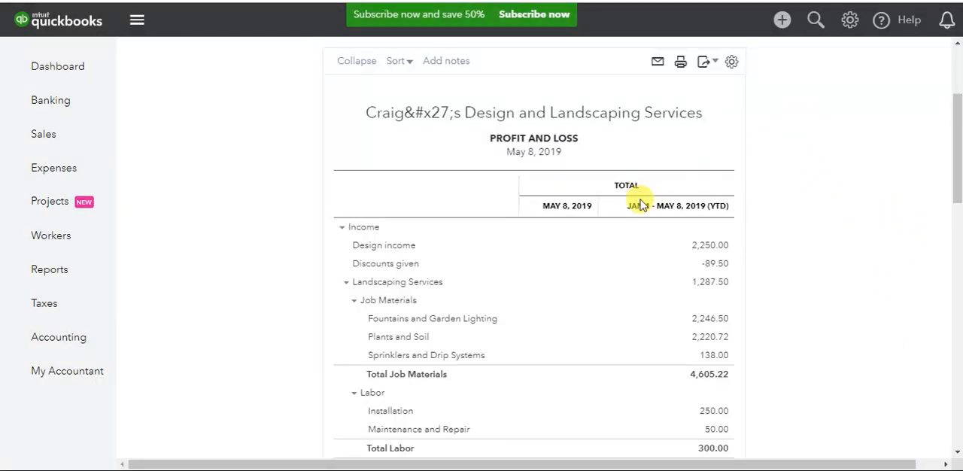
scroll(640, 204, up, 2)
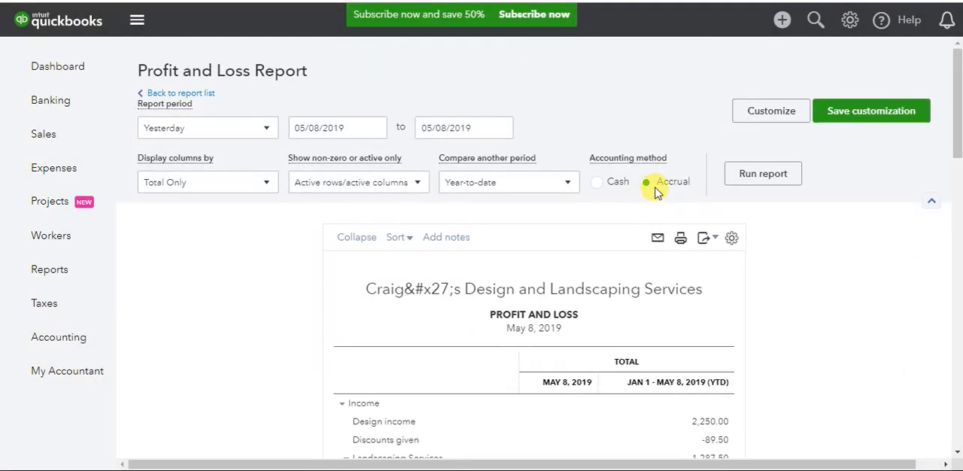
- Start saving the customization as "Profit and Loss-Test for us" and add it to a new group named "01-Email at End of month to E.D."
click(861, 111)
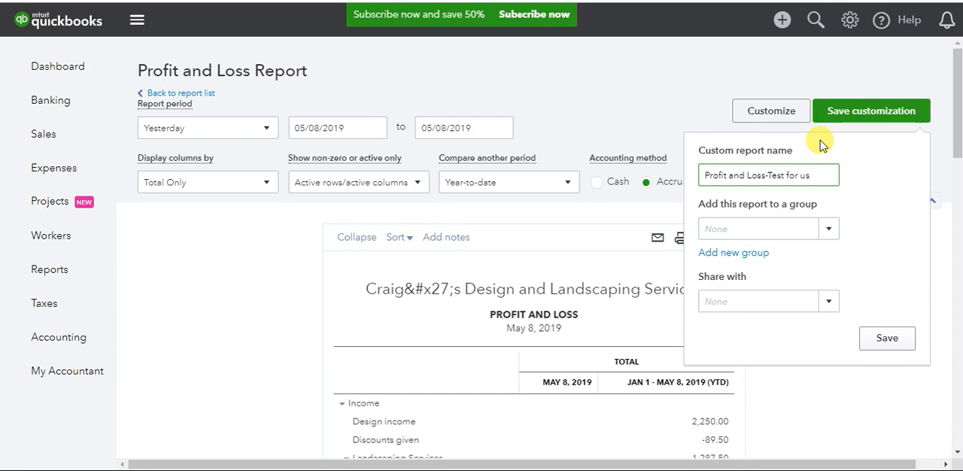
click(825, 234)
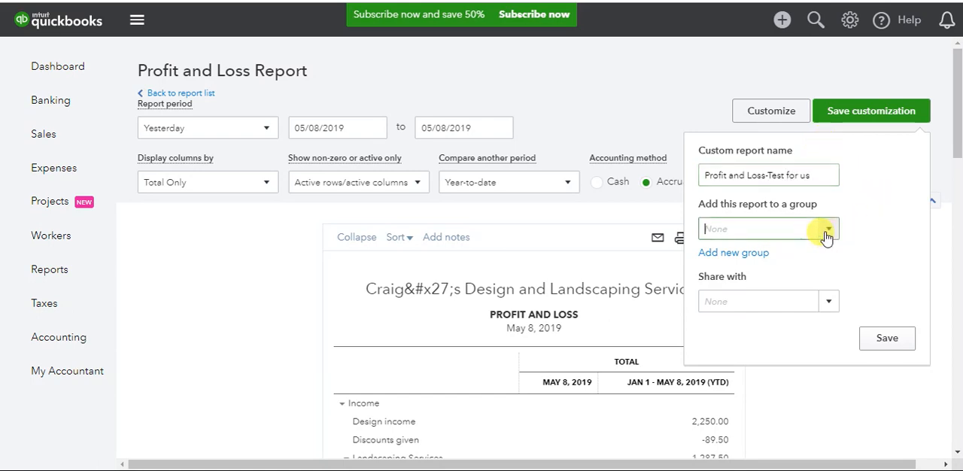
click(741, 254)
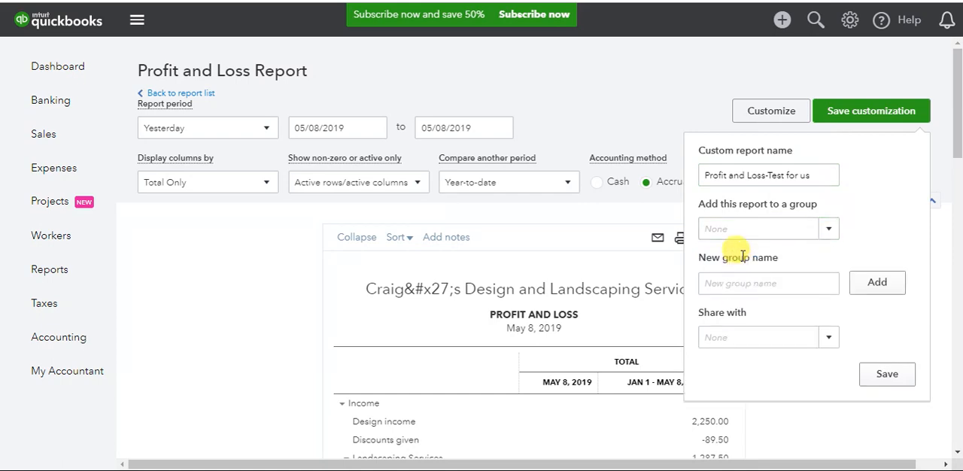
click(720, 282)
text(01-Email)
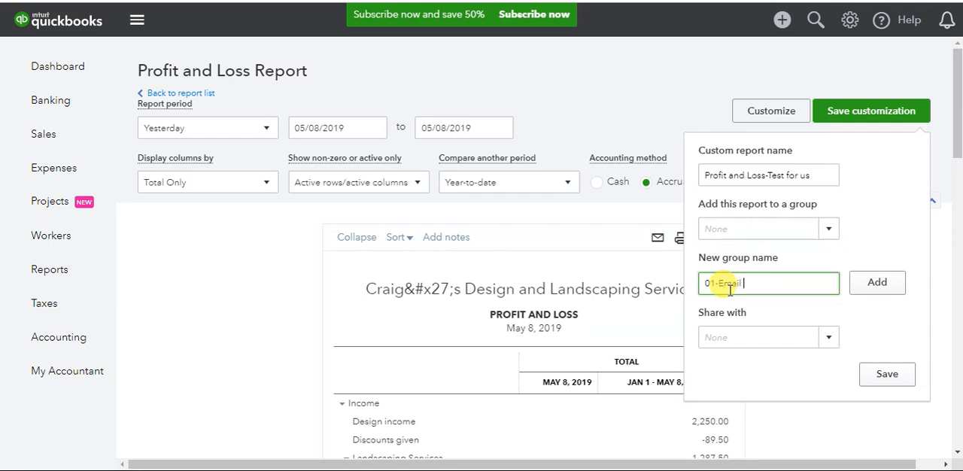
text( at End of month to E)
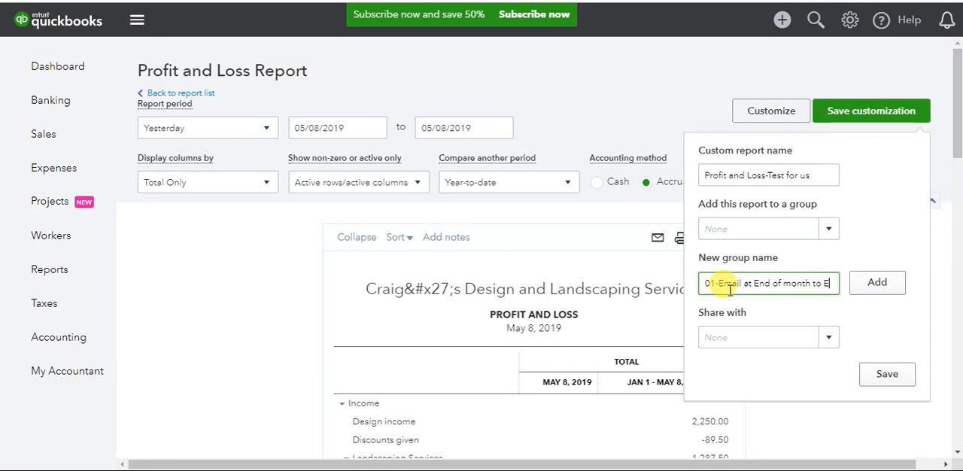
text(.D)
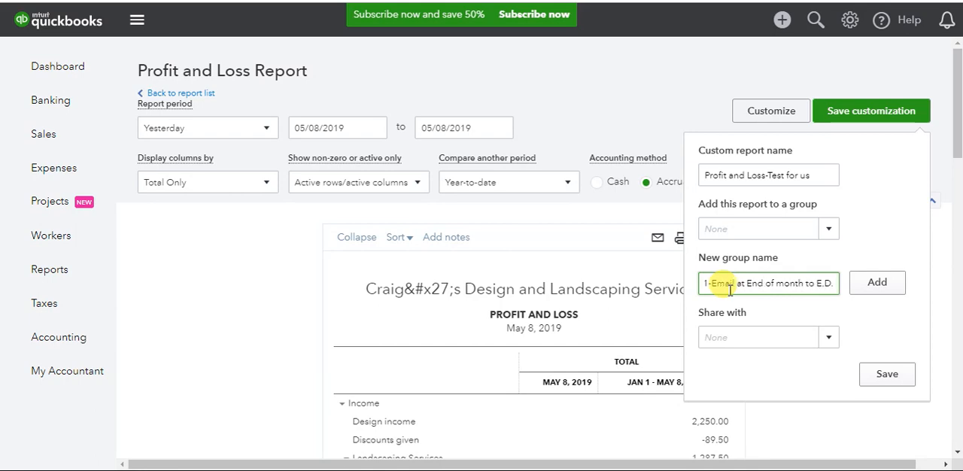
click(875, 284)
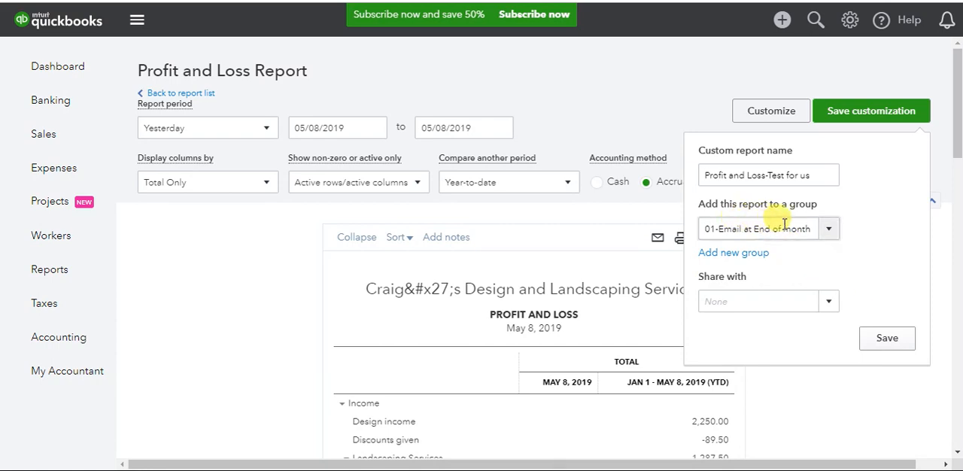
- Try to save the custom report with sharing set to All
click(828, 305)
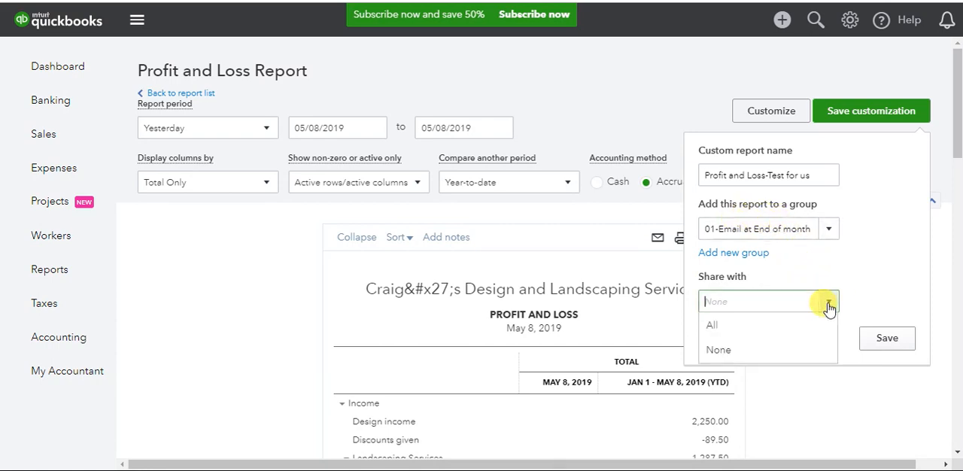
click(711, 326)
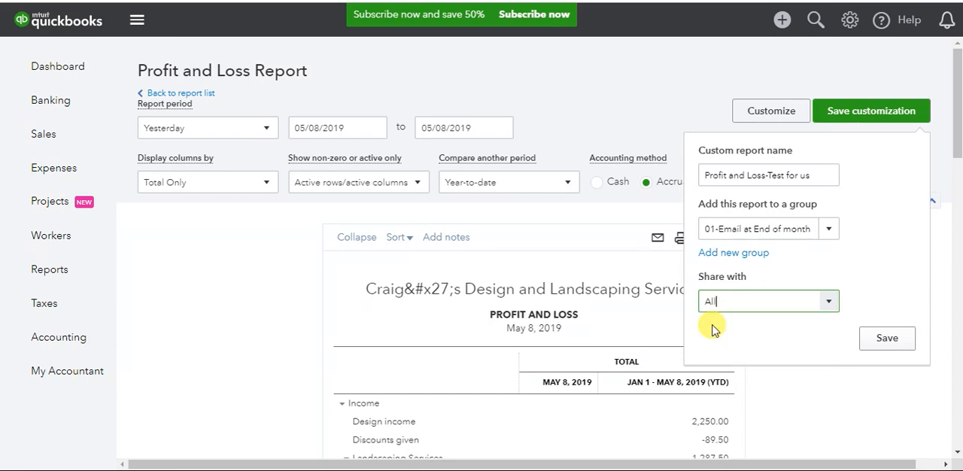
click(888, 337)
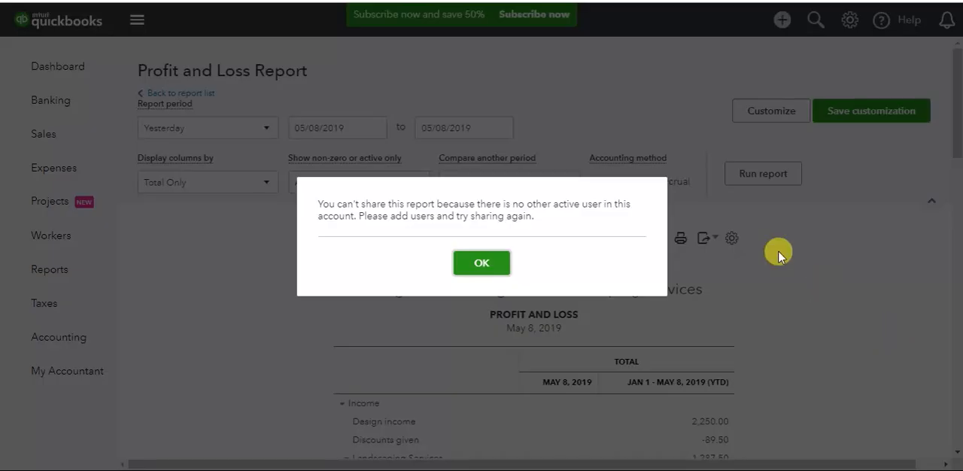
click(481, 264)
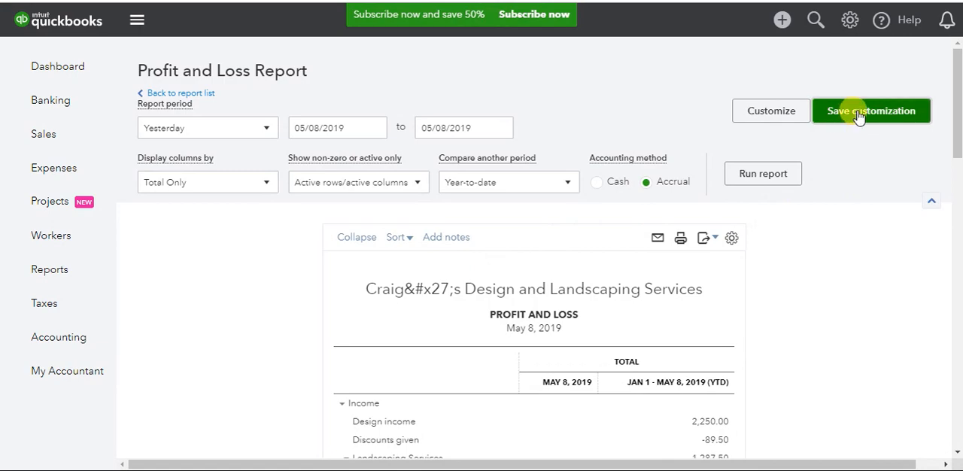
- Save the customized report as "Profit and Loss" in the 01-Email at End of month group, with sharing set to None
click(771, 111)
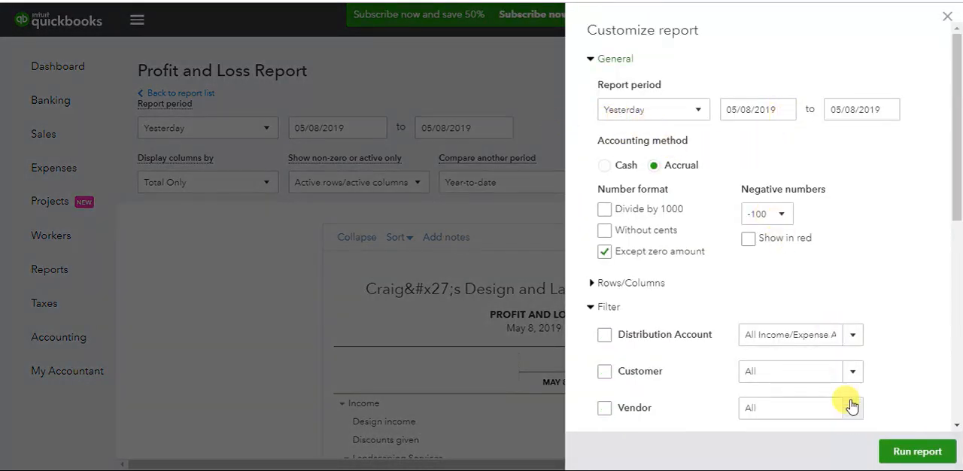
click(949, 17)
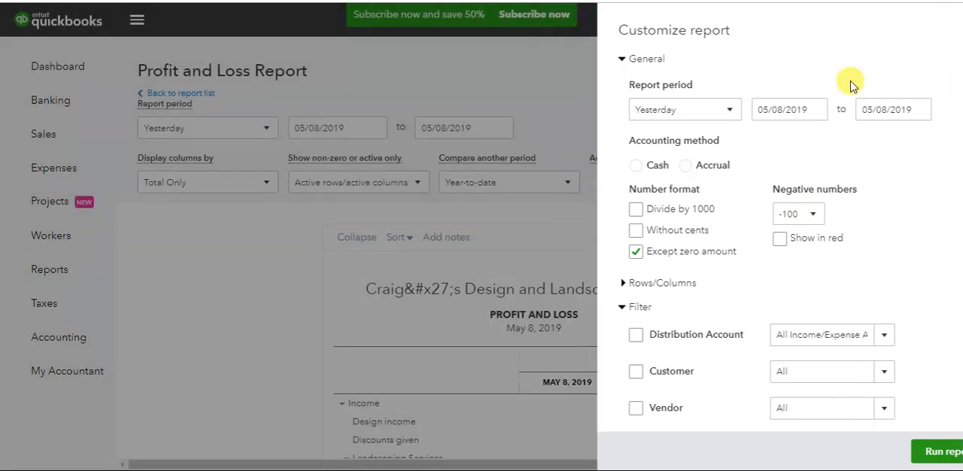
click(839, 113)
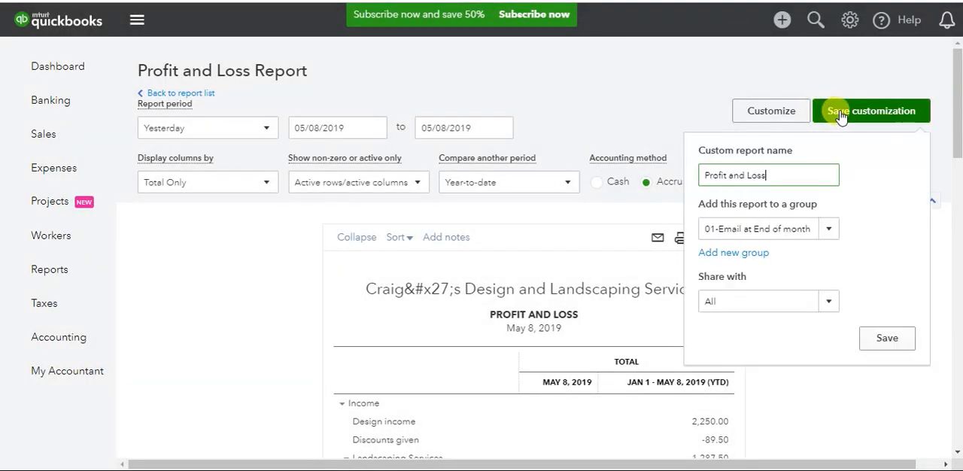
click(821, 303)
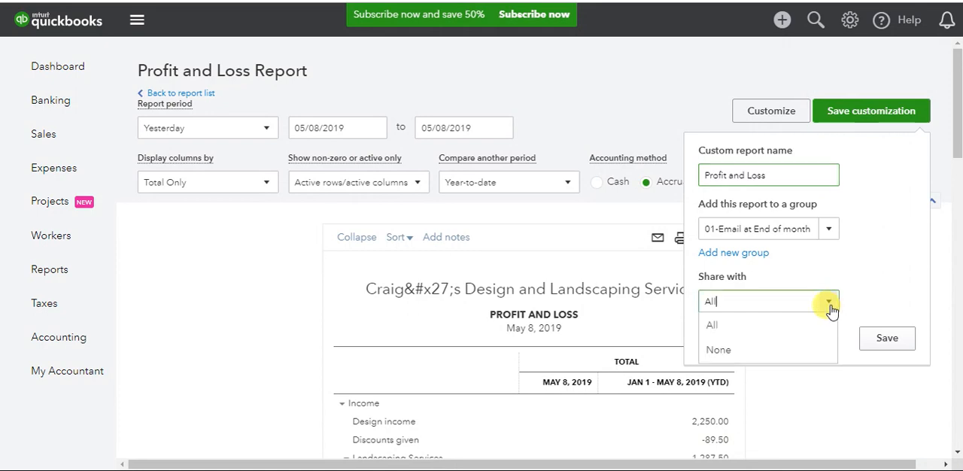
click(718, 352)
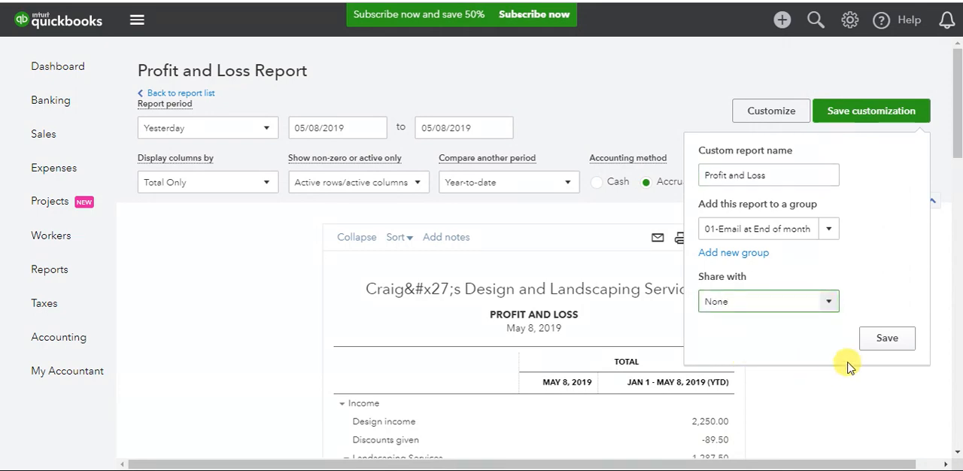
click(889, 342)
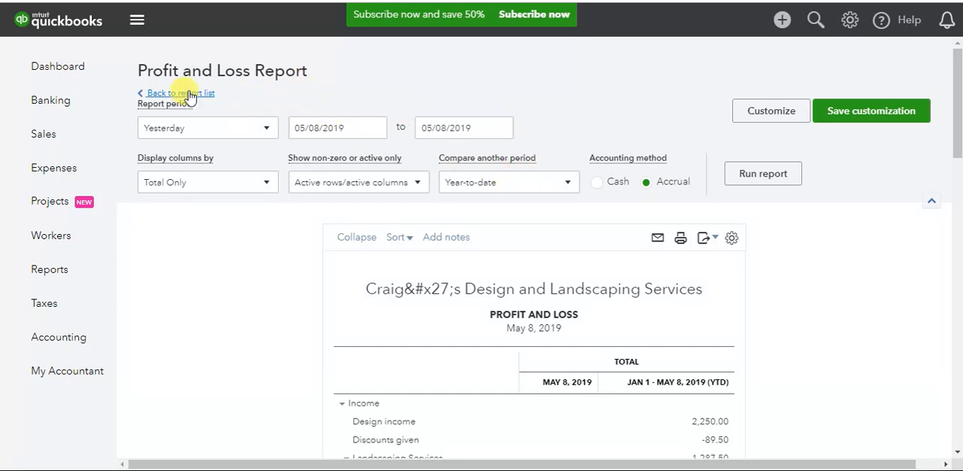
- Return to the report list and open the "01-Email at End of month to E.D." custom report group for editing
click(187, 94)
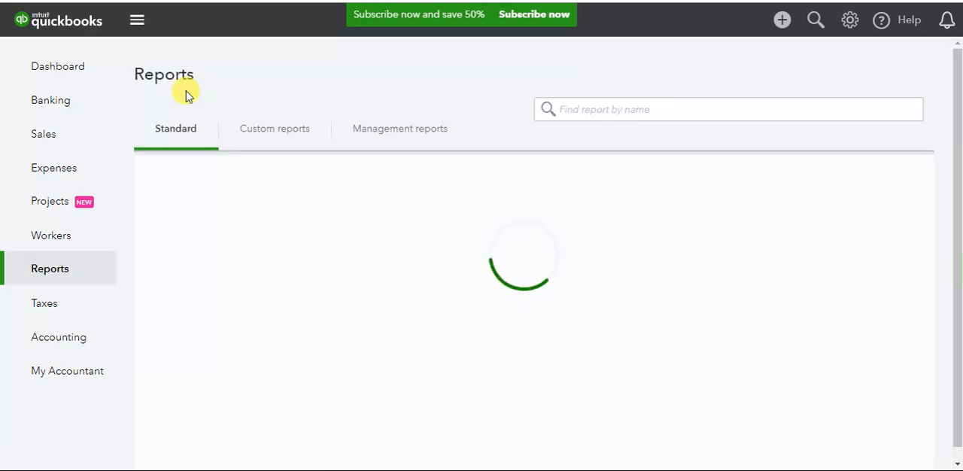
click(275, 133)
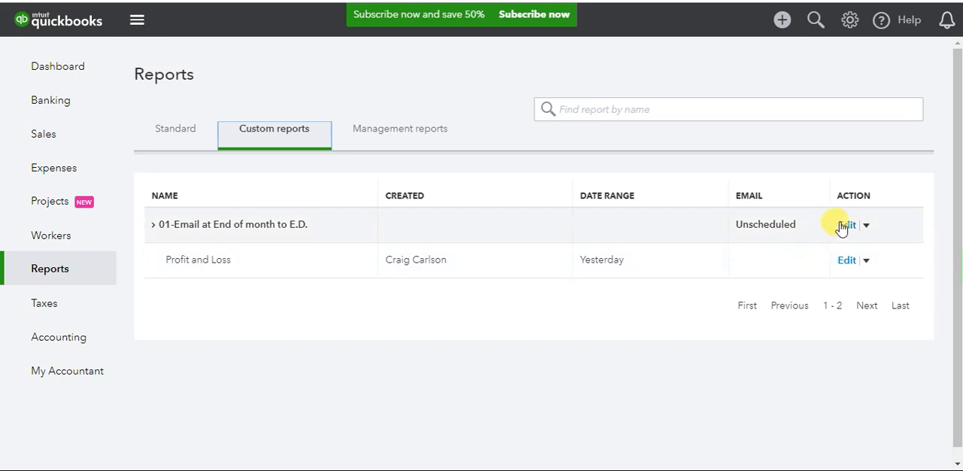
click(846, 225)
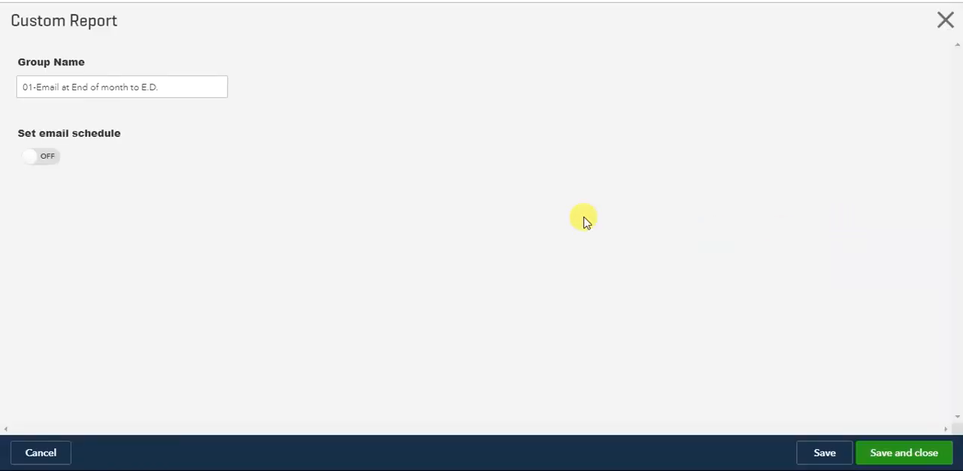
- Turn on the group's email schedule and set it to repeat monthly on the 11th day
click(47, 169)
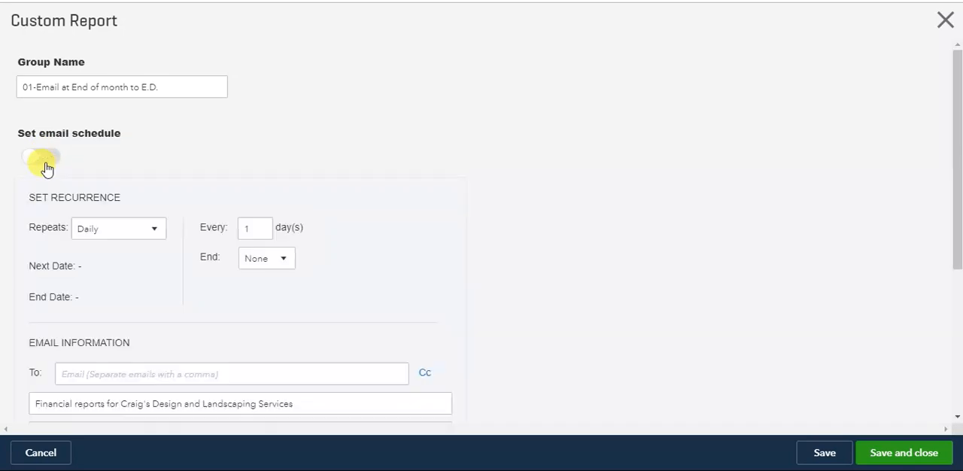
click(154, 239)
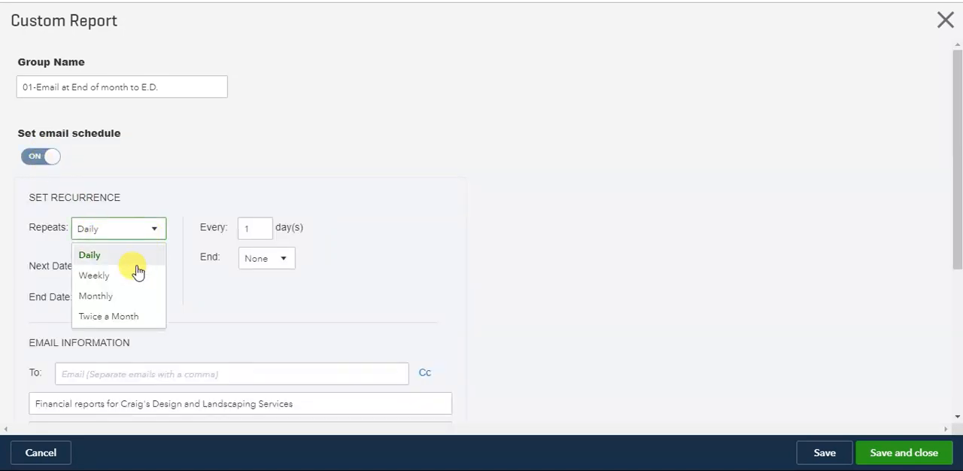
click(115, 299)
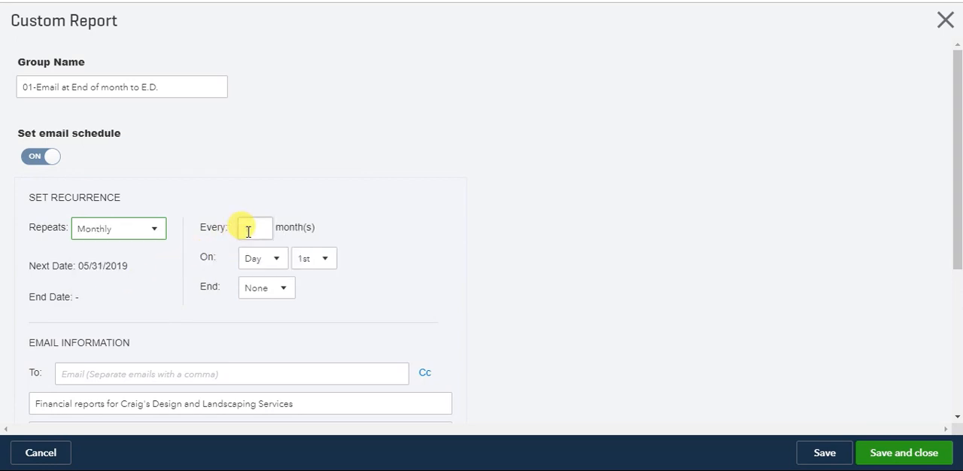
click(328, 265)
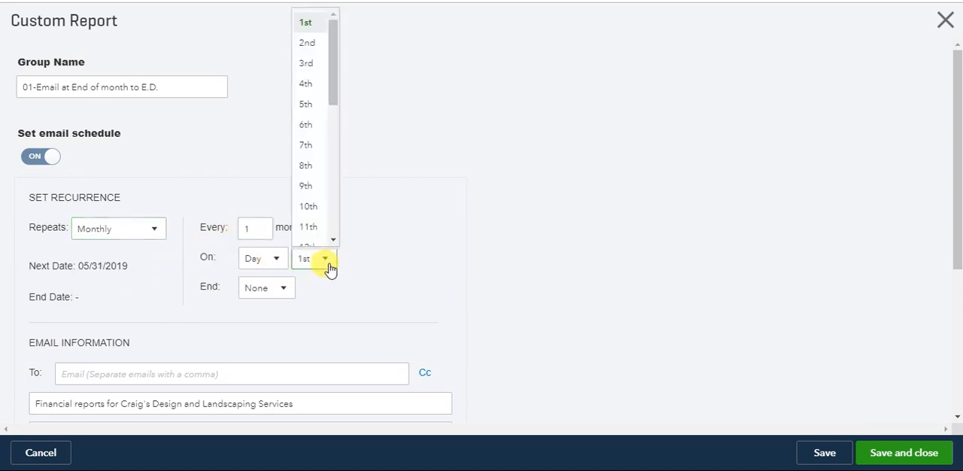
click(317, 228)
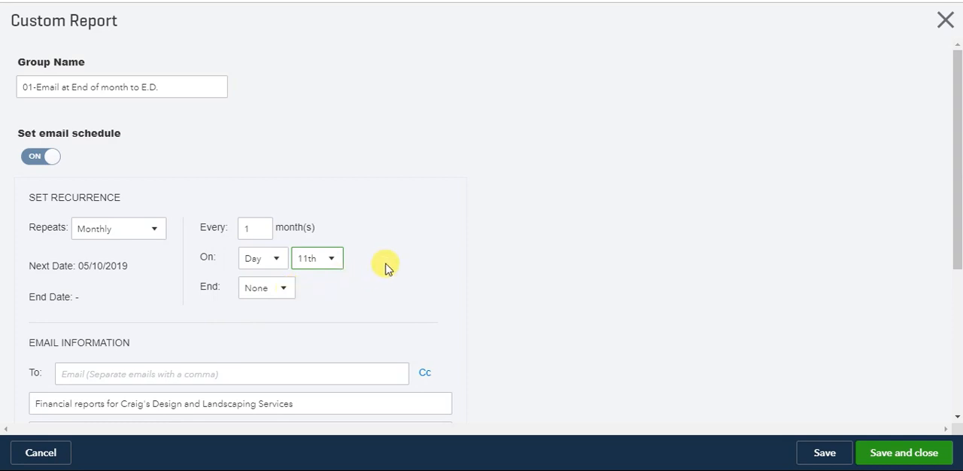
- Enter the recipient's email address for the scheduled report email
scroll(421, 252, down, 3)
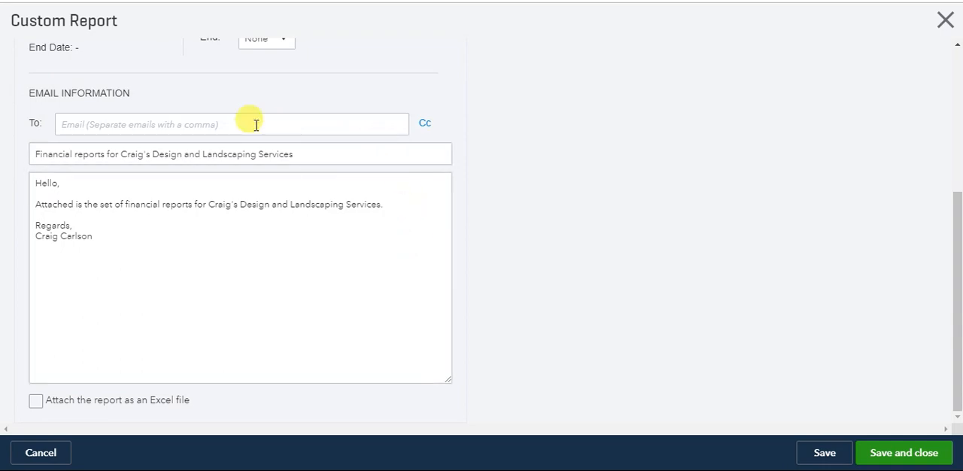
click(124, 122)
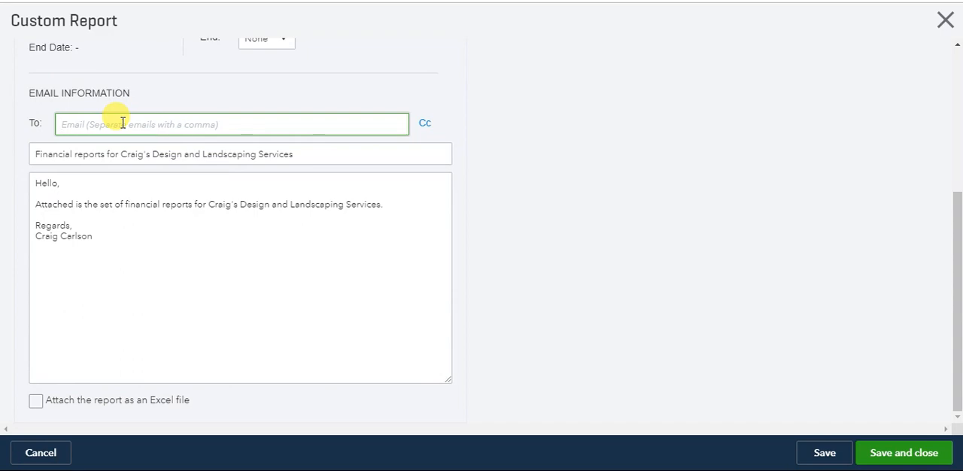
text(ema)
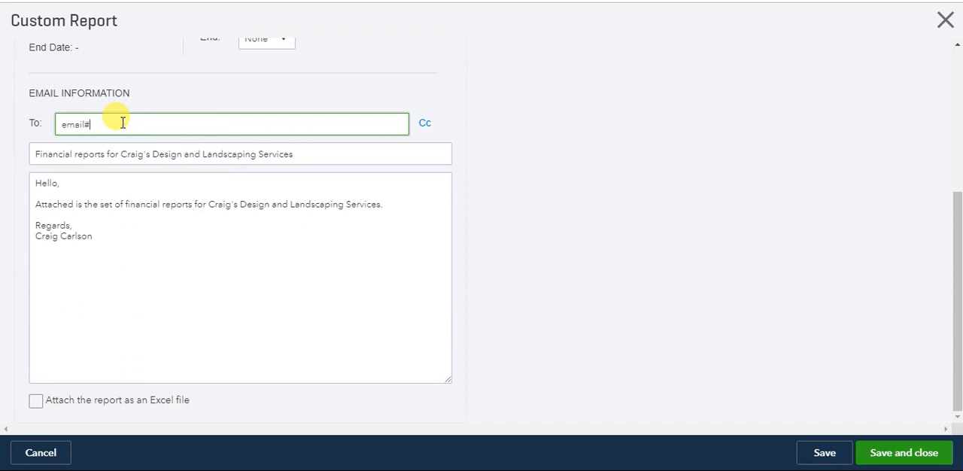
text(il@email.com)
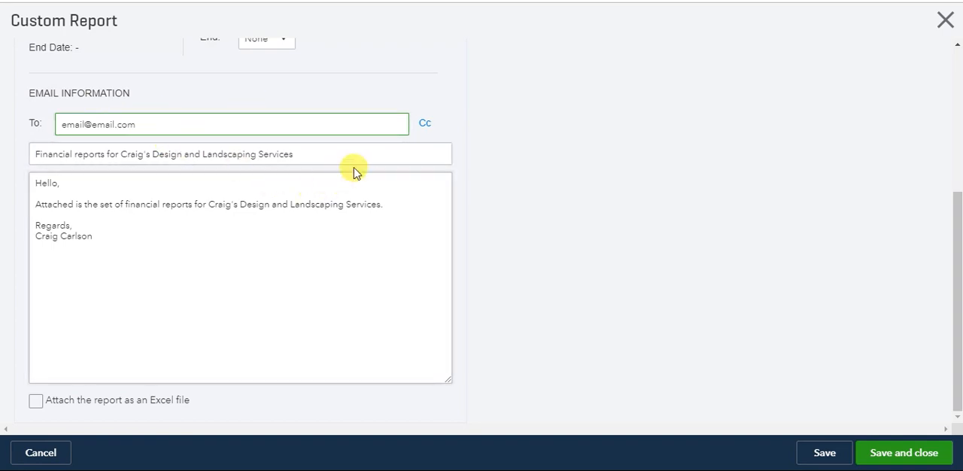
- Check the email subject and message, attach the report as an Excel file, and save and close the group settings
drag(346, 149, 183, 139)
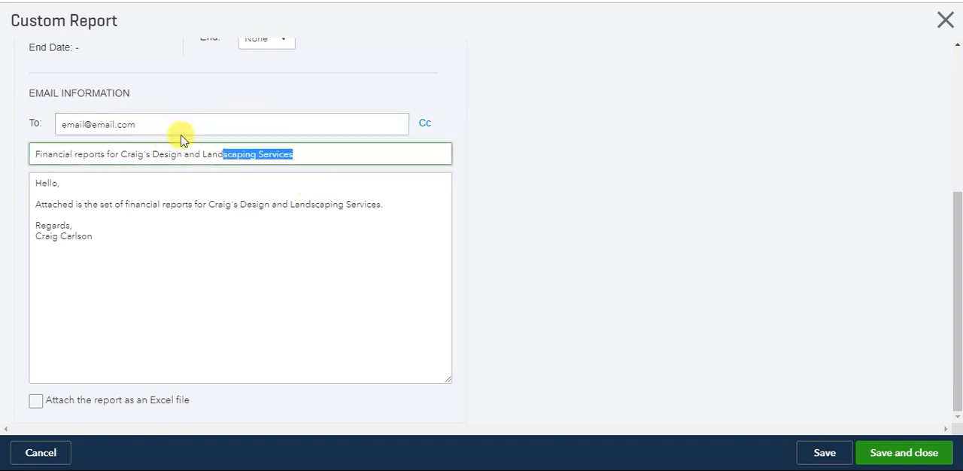
click(145, 232)
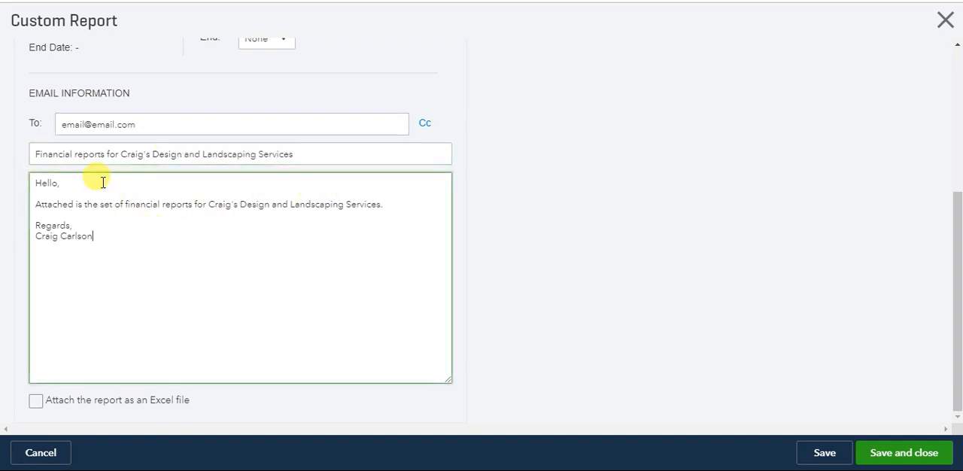
click(36, 399)
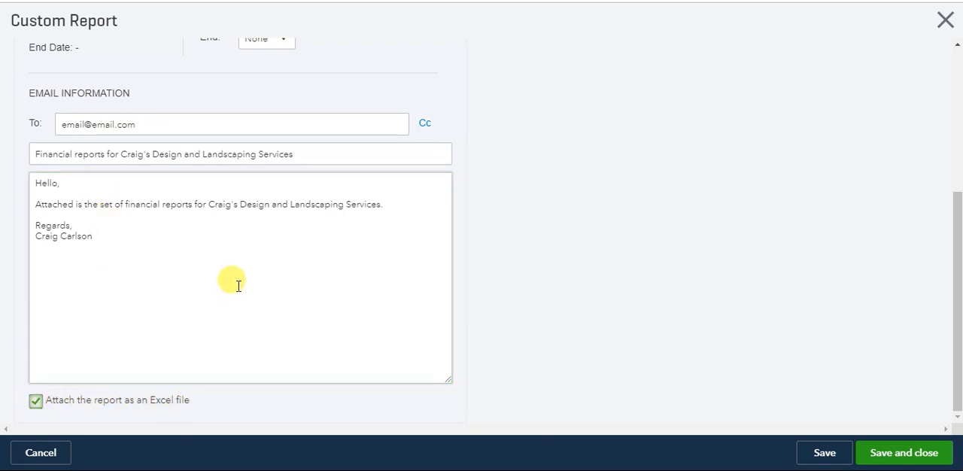
scroll(237, 283, up, 3)
scroll(432, 202, down, 5)
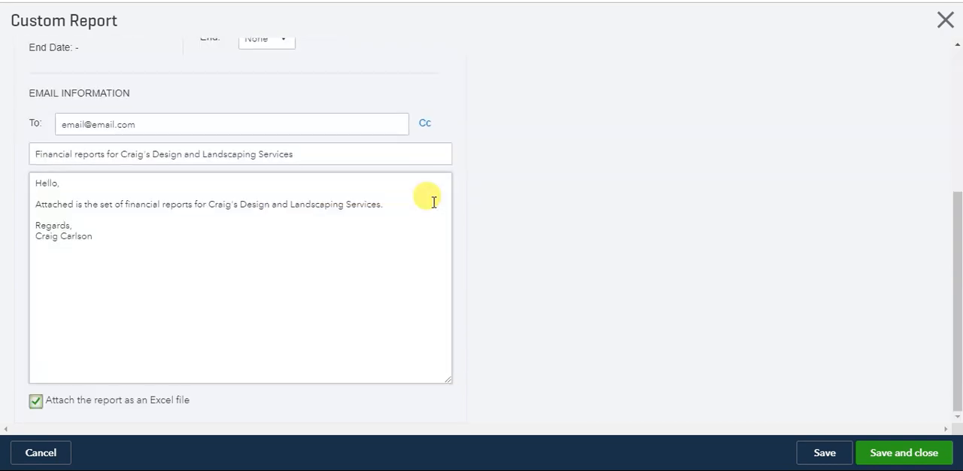
click(921, 450)
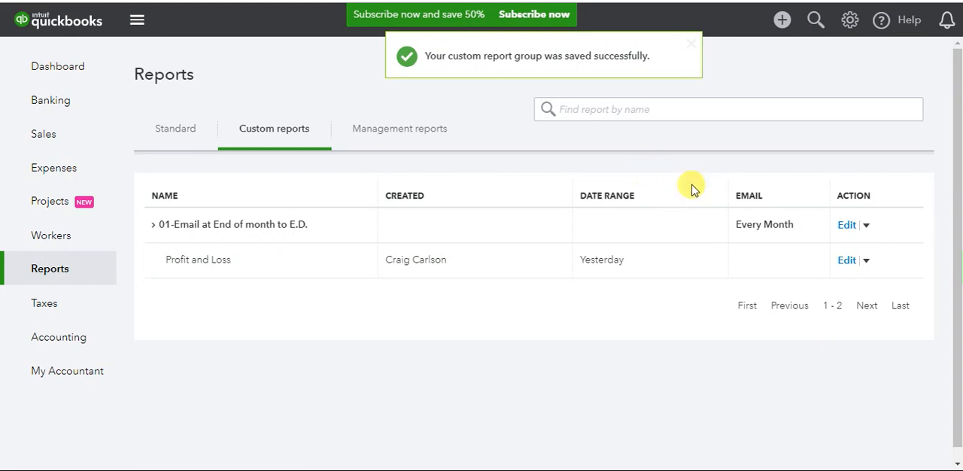